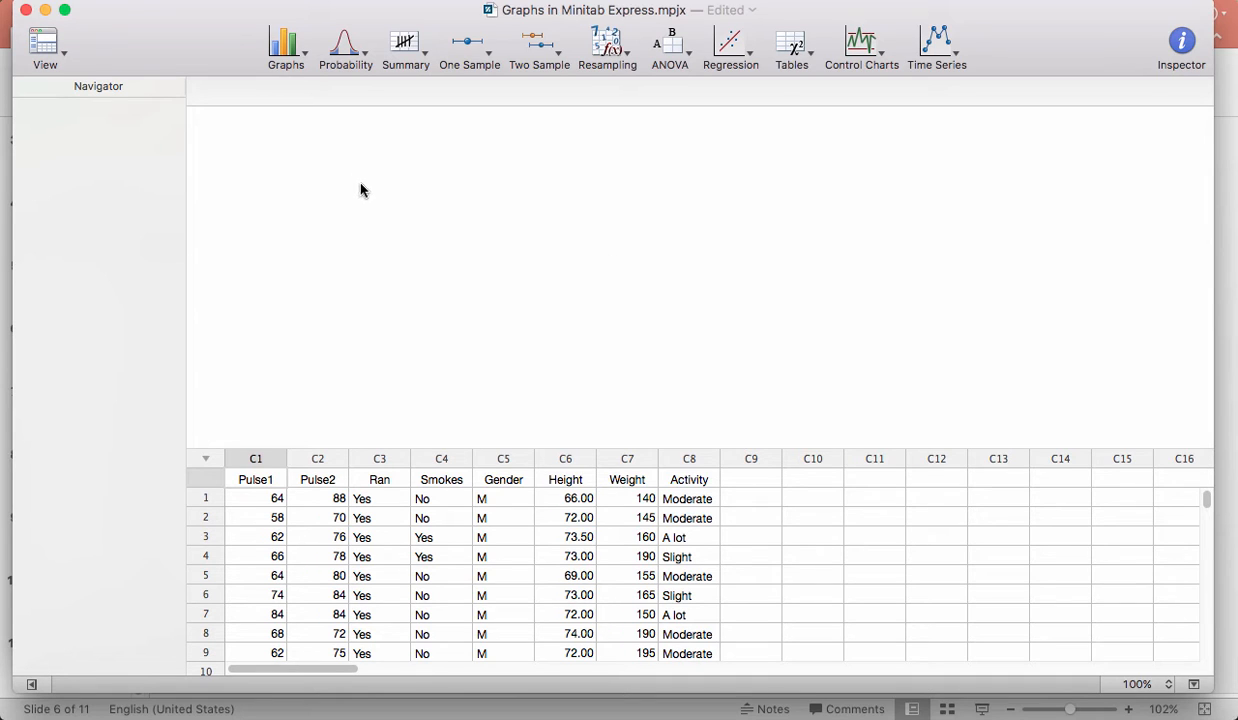
Create a simple single-variable dotplot of Height and enlarge the output area to show the whole graph.
click(302, 57)
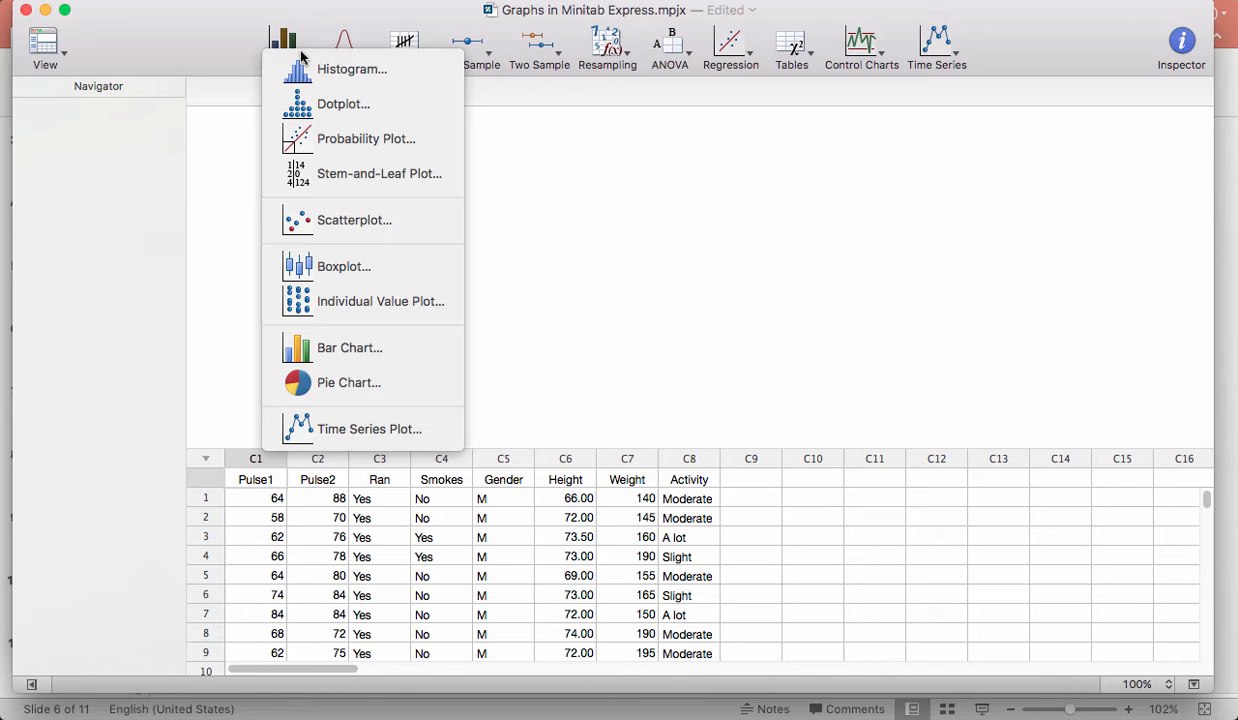
click(350, 107)
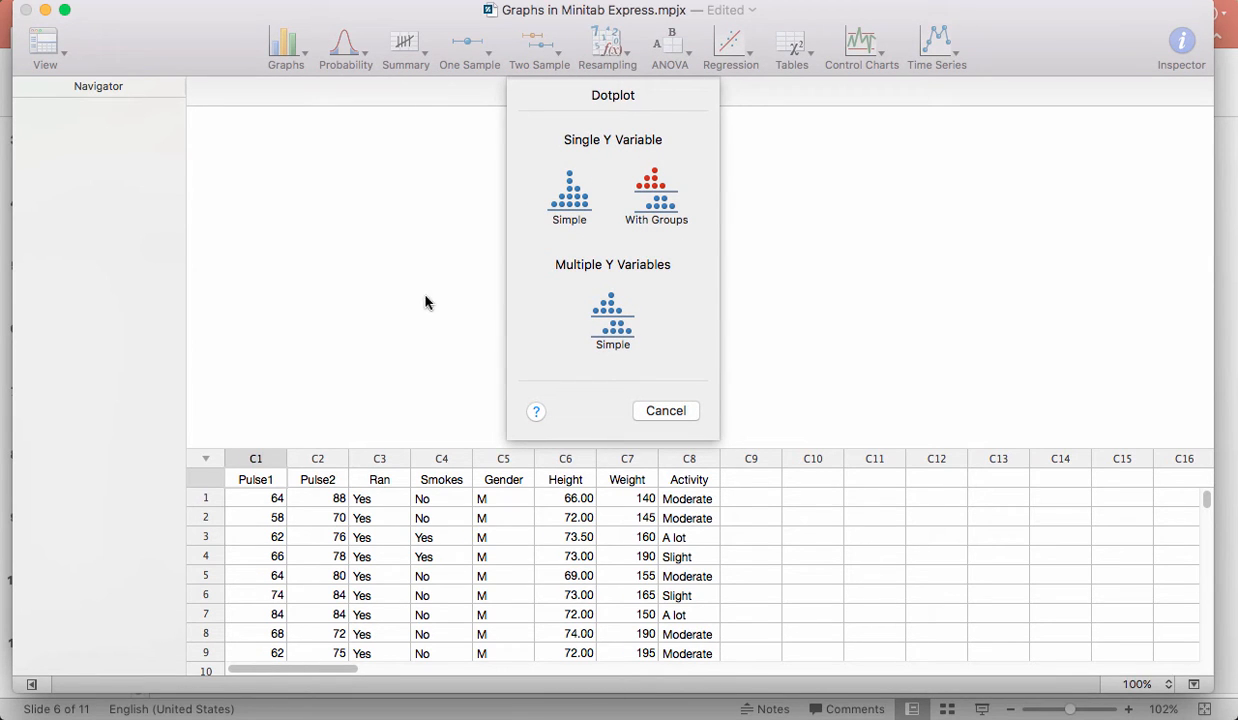
click(568, 205)
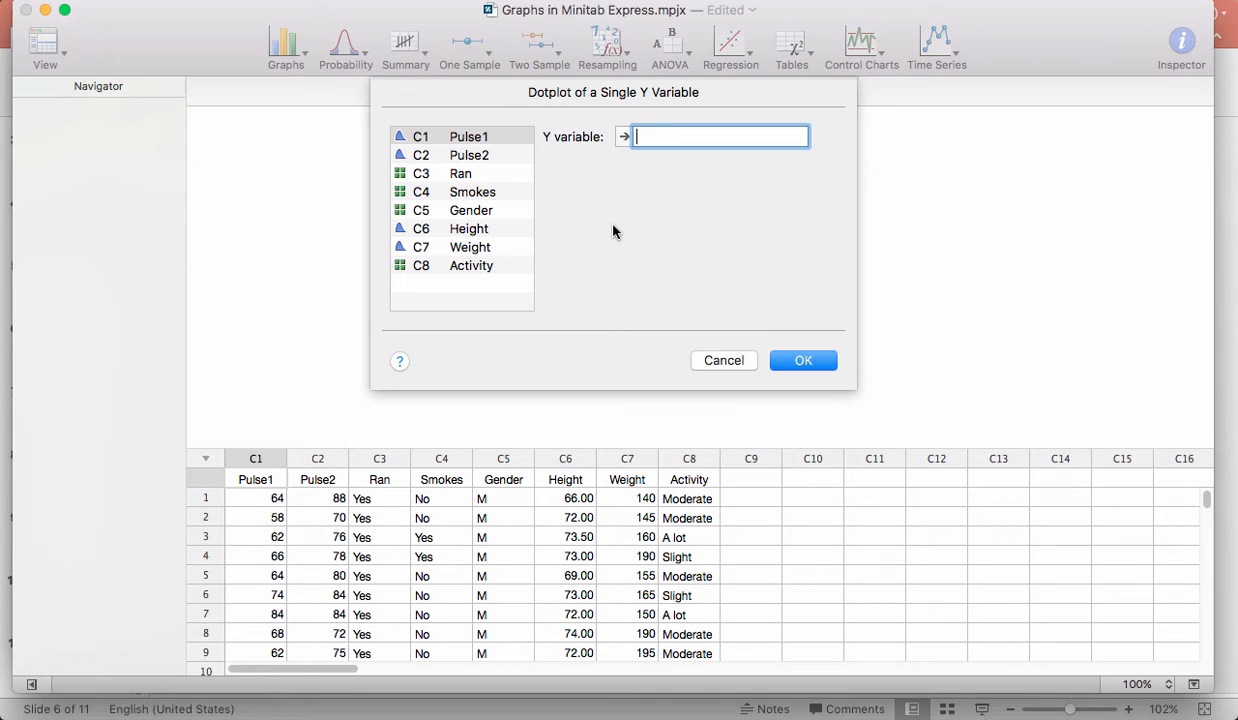
click(469, 230)
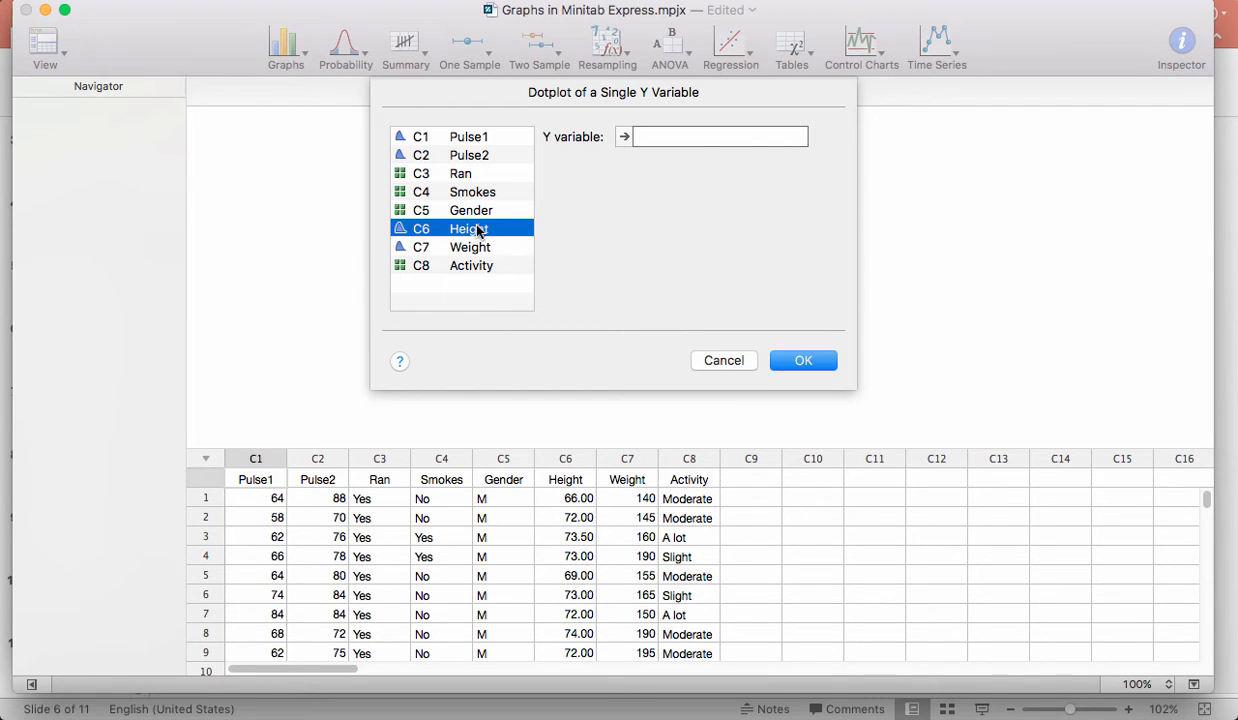
click(623, 139)
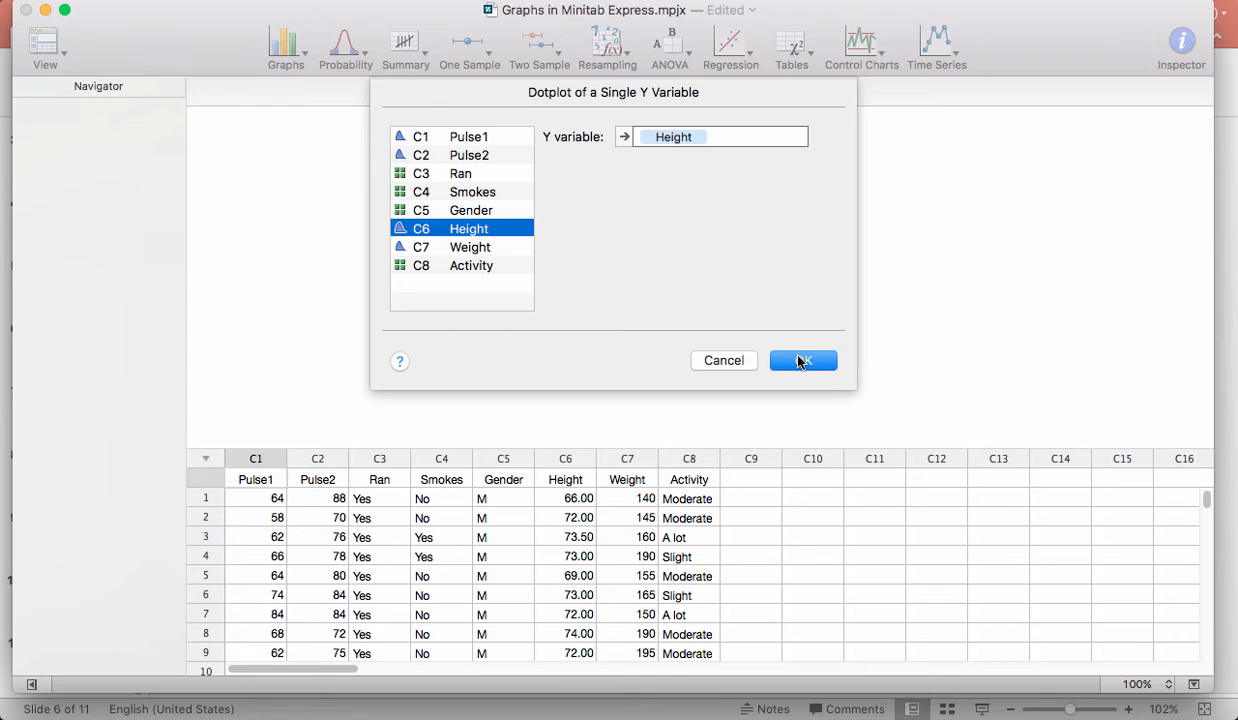
click(800, 361)
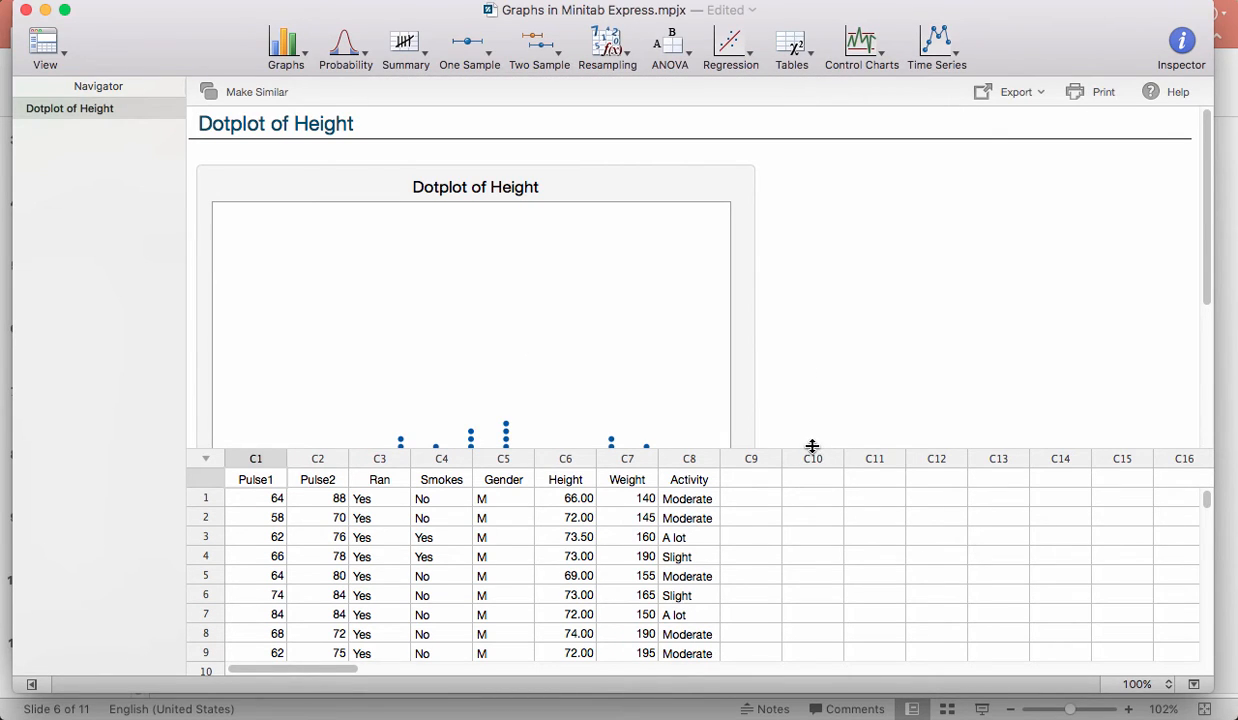
drag(812, 446, 811, 573)
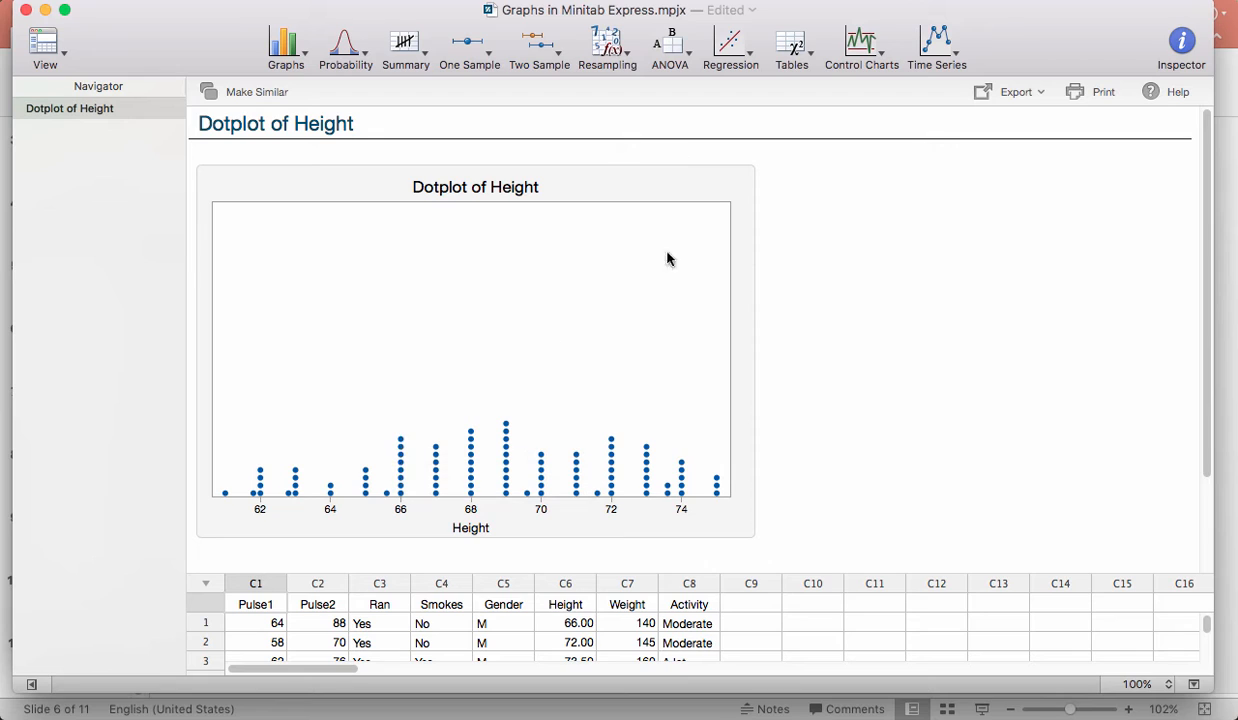
Add a subtitle and a footnote to the Height dotplot, keeping its title.
click(721, 182)
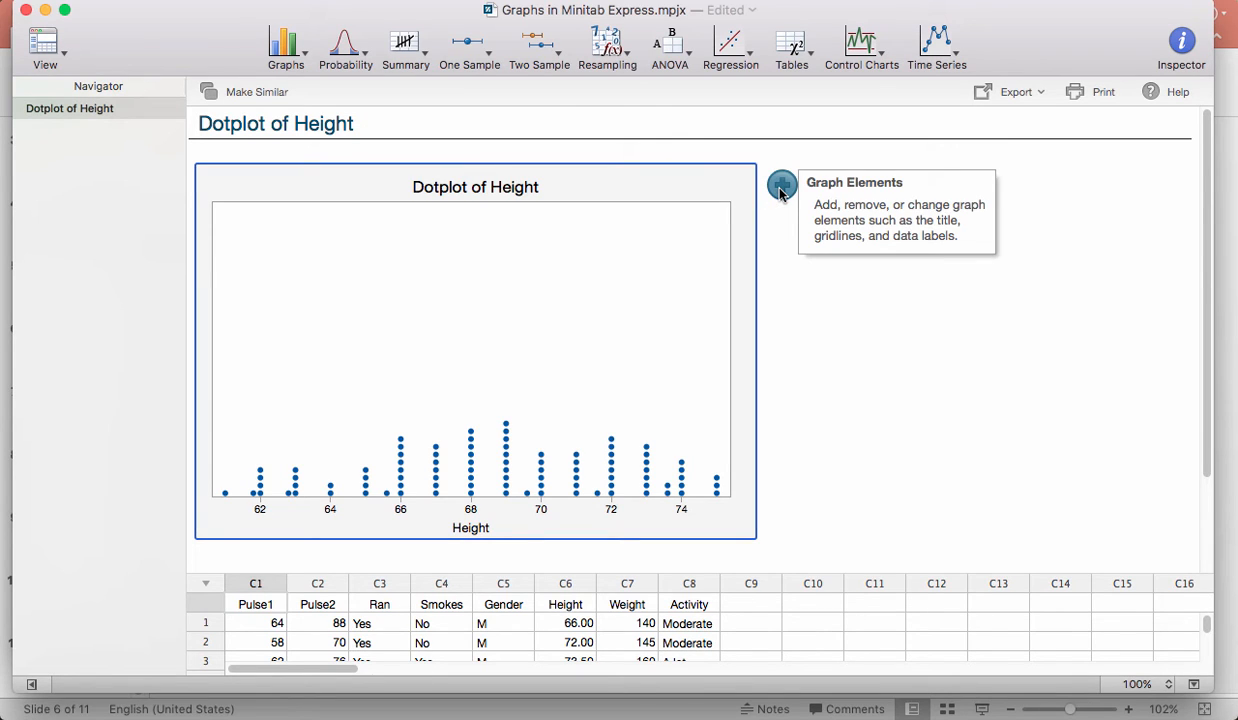
click(781, 186)
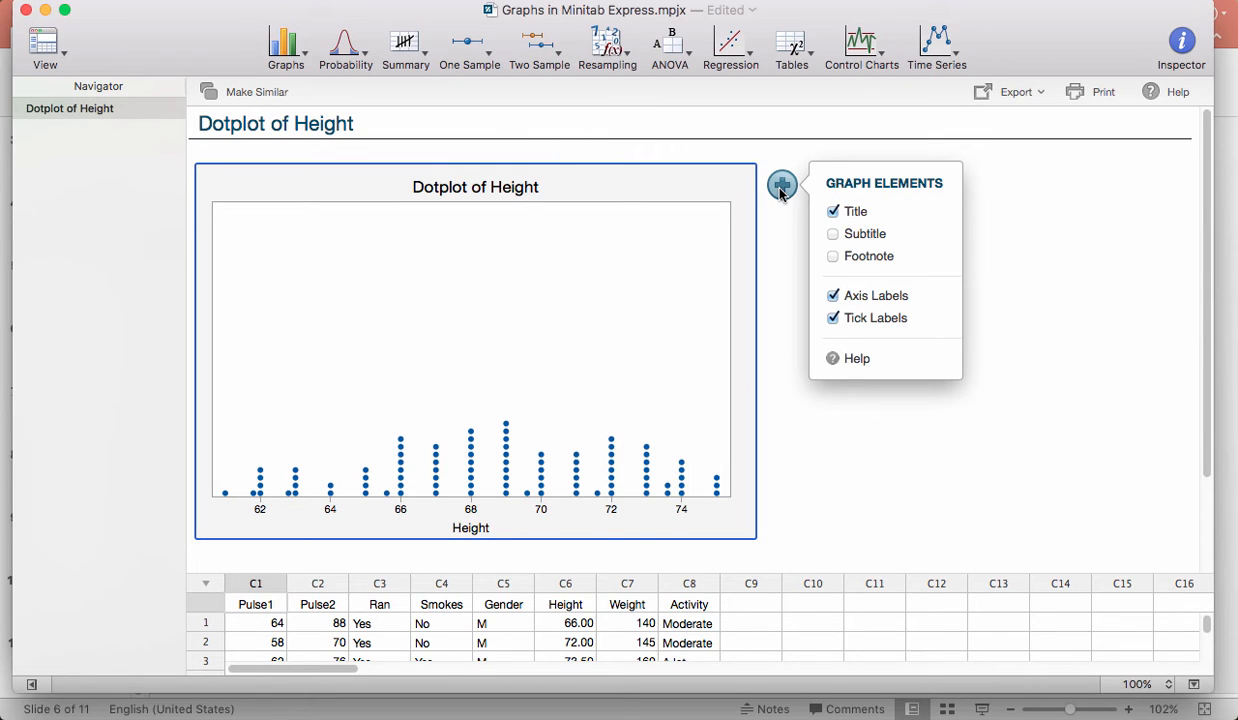
click(833, 213)
click(833, 213)
click(833, 234)
click(833, 257)
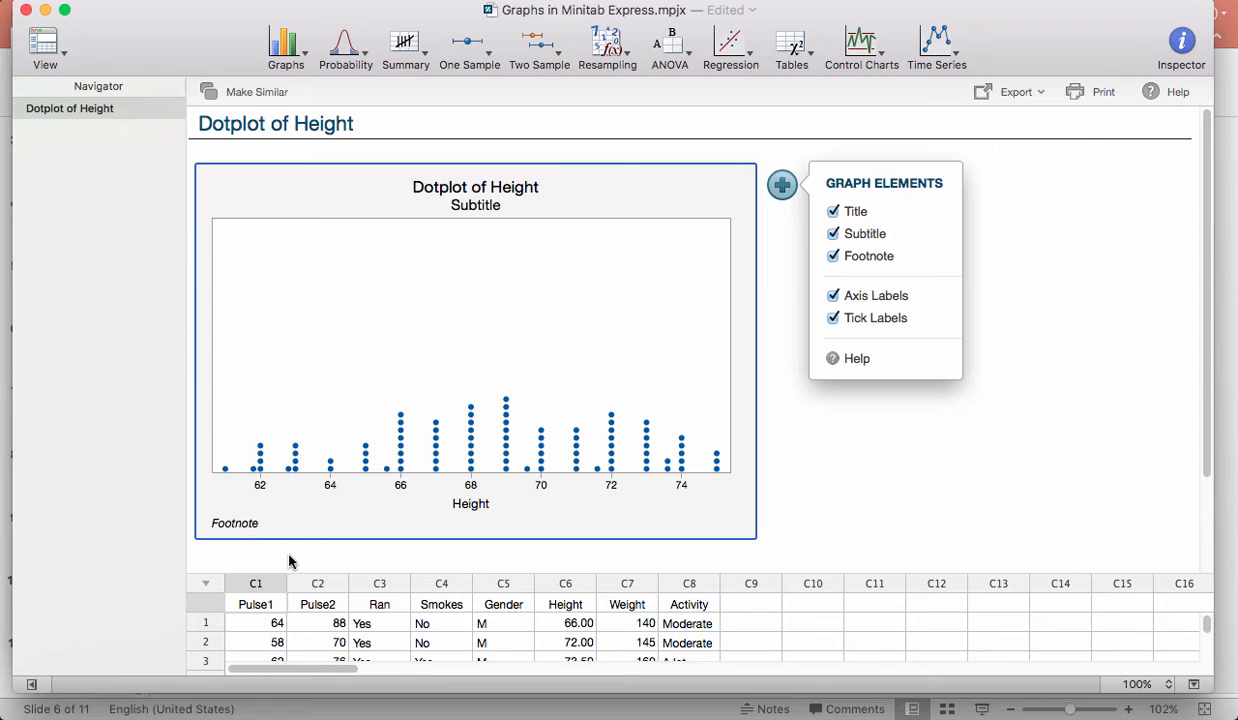
click(474, 506)
click(526, 496)
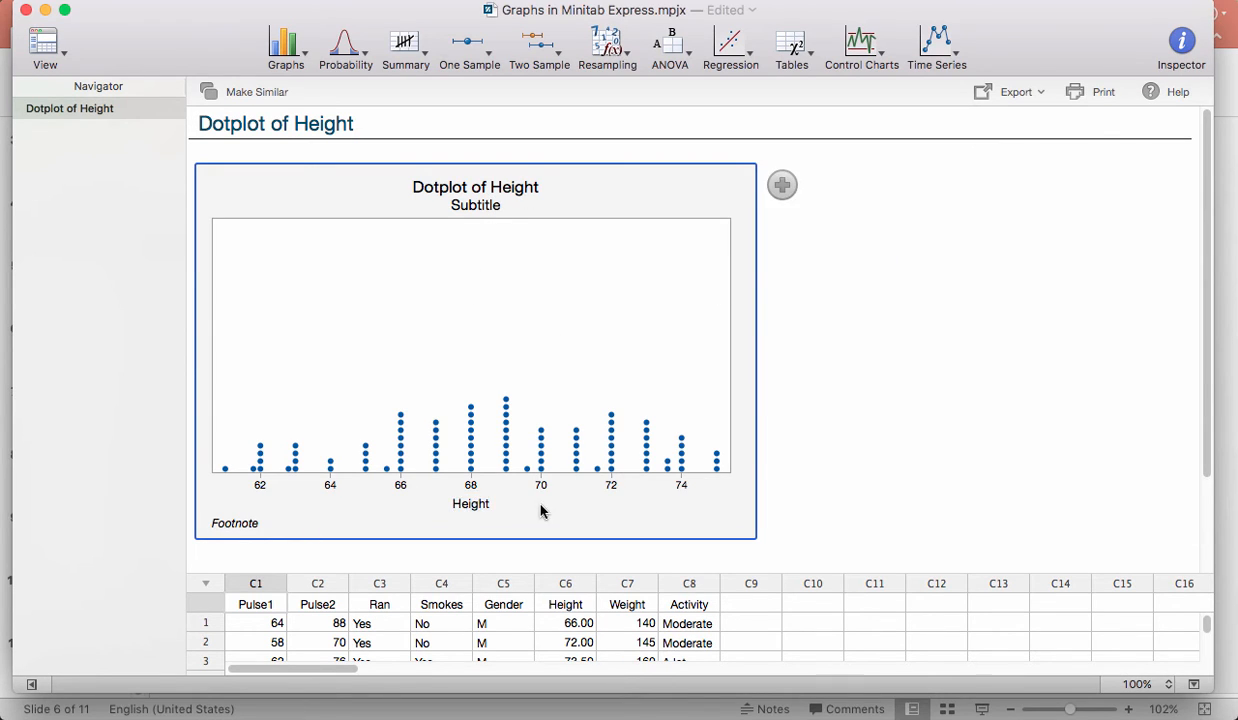
Hide and restore the axis labels, and do the same with the tick labels of the Height dotplot.
click(782, 186)
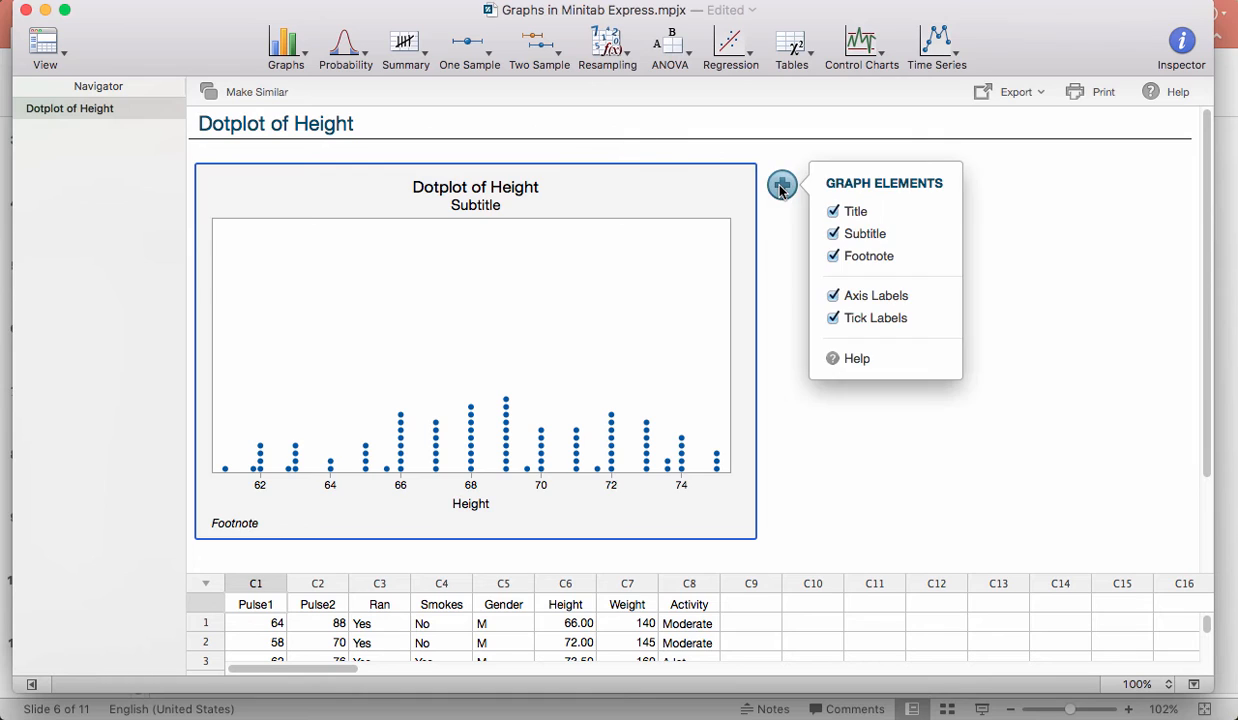
click(834, 298)
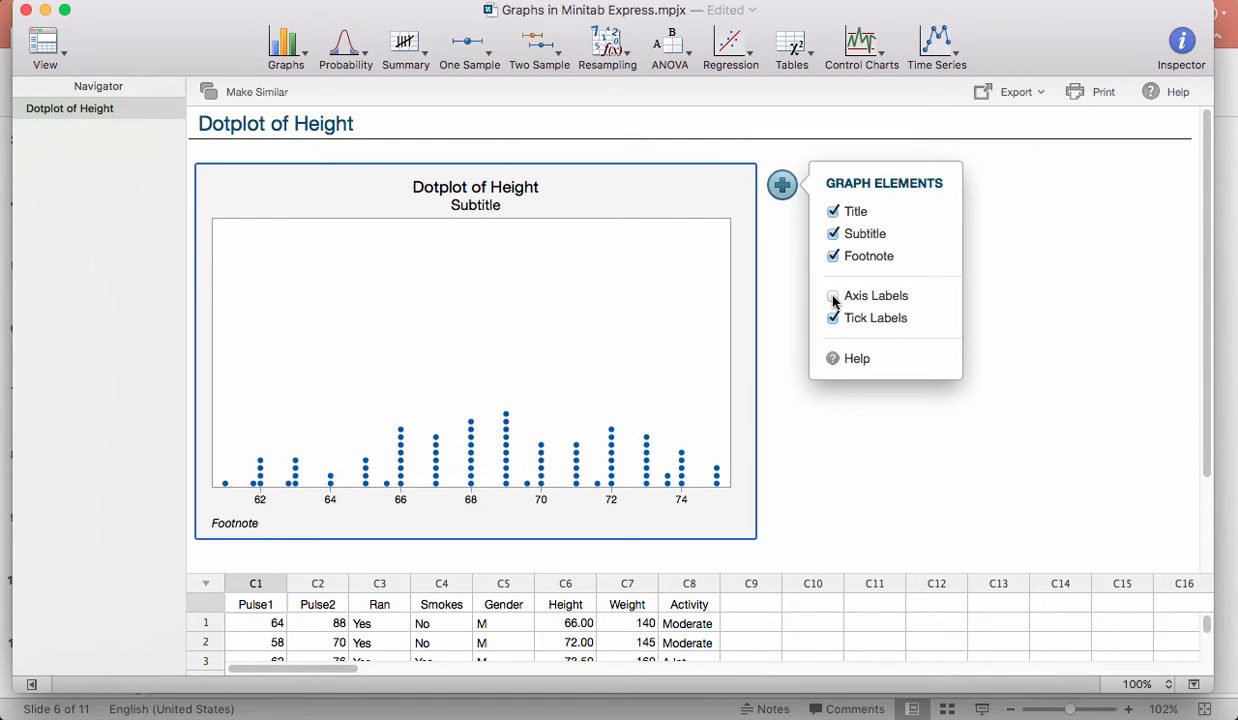
click(834, 298)
click(833, 319)
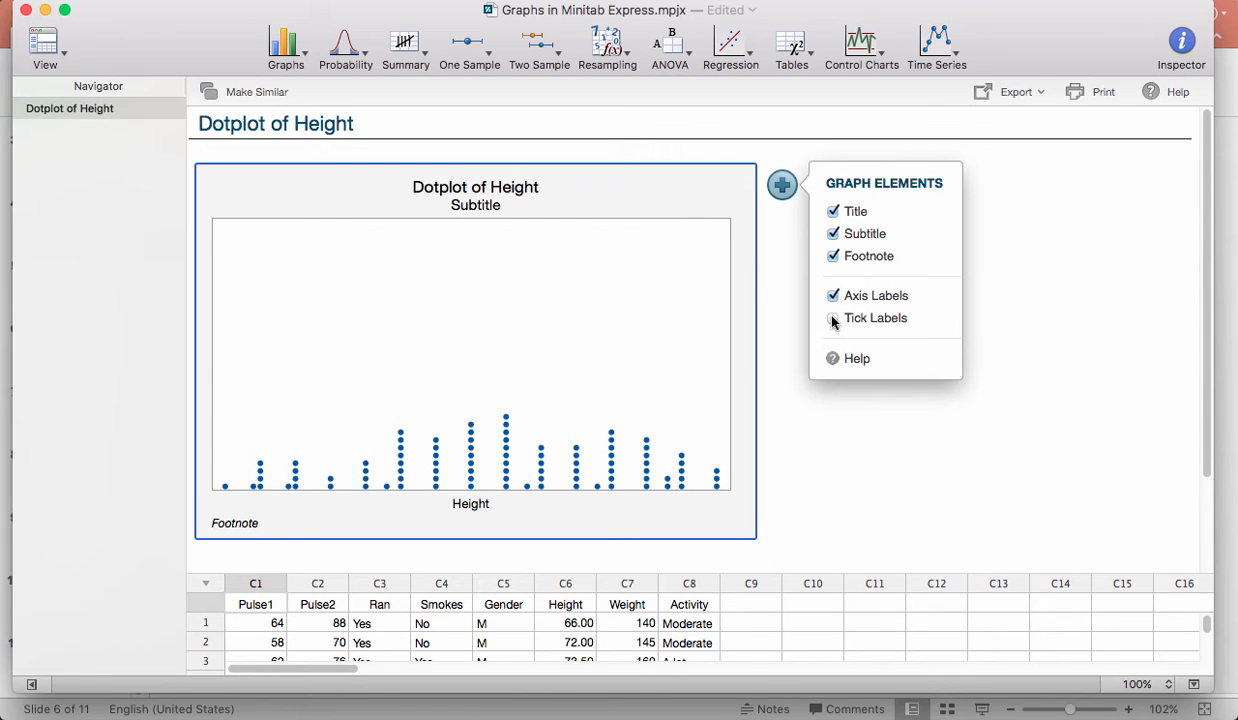
click(833, 319)
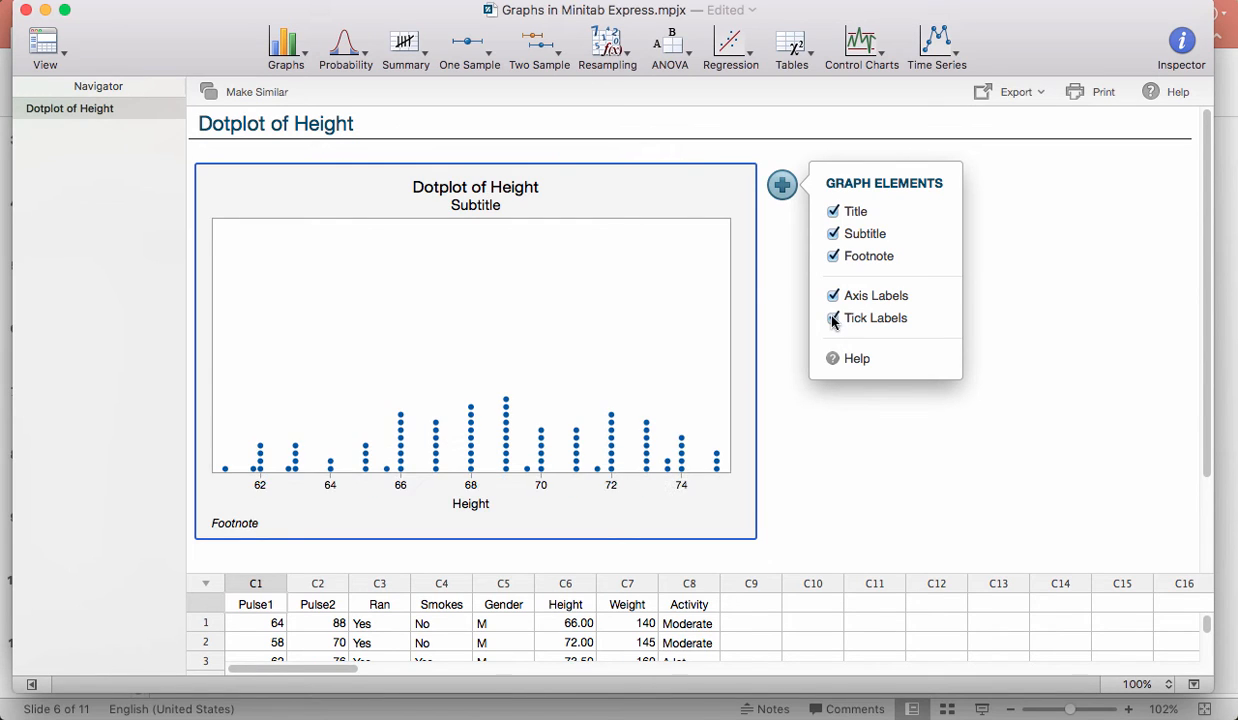
click(718, 190)
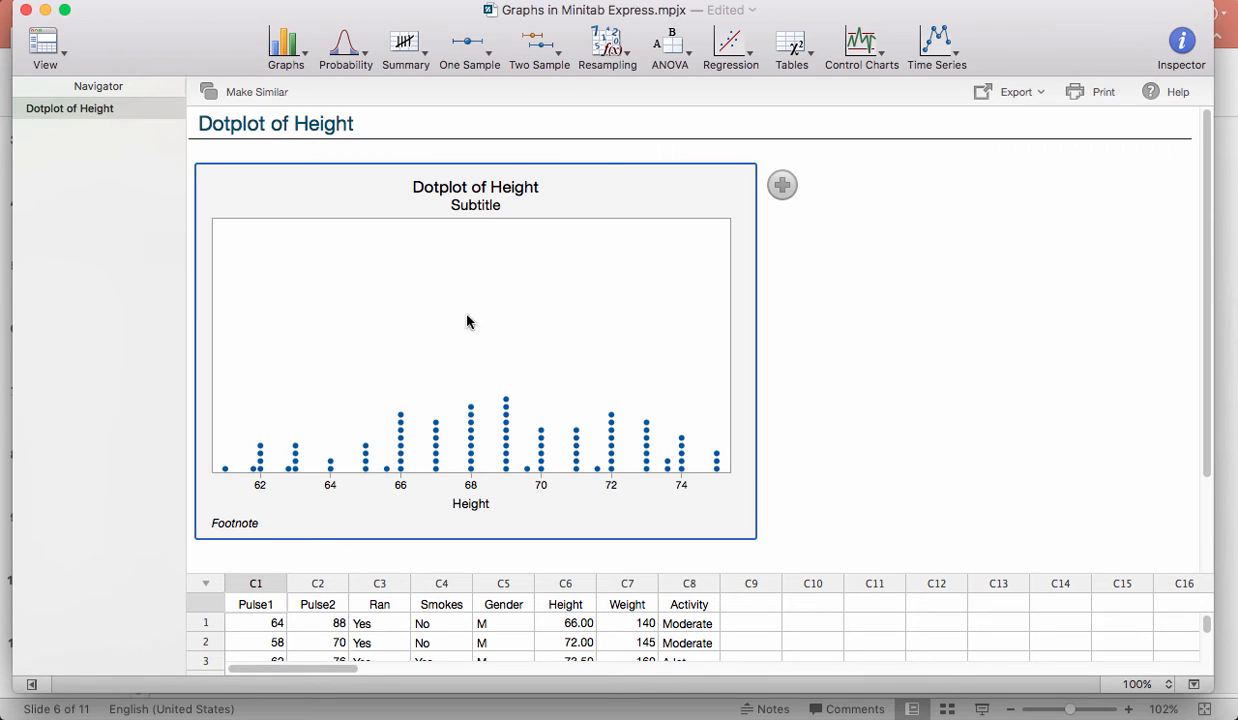
Create a single-variable dotplot with groups, using Height as the Y variable and Gender as the group variable.
click(306, 62)
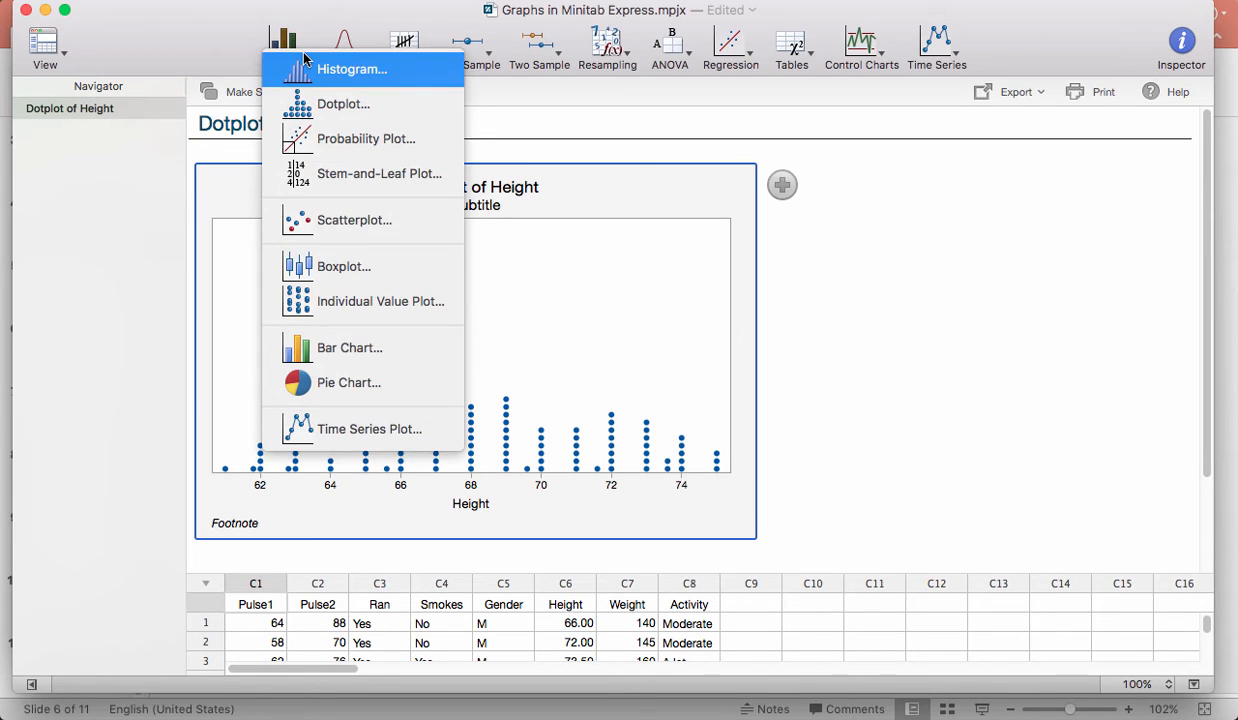
click(331, 104)
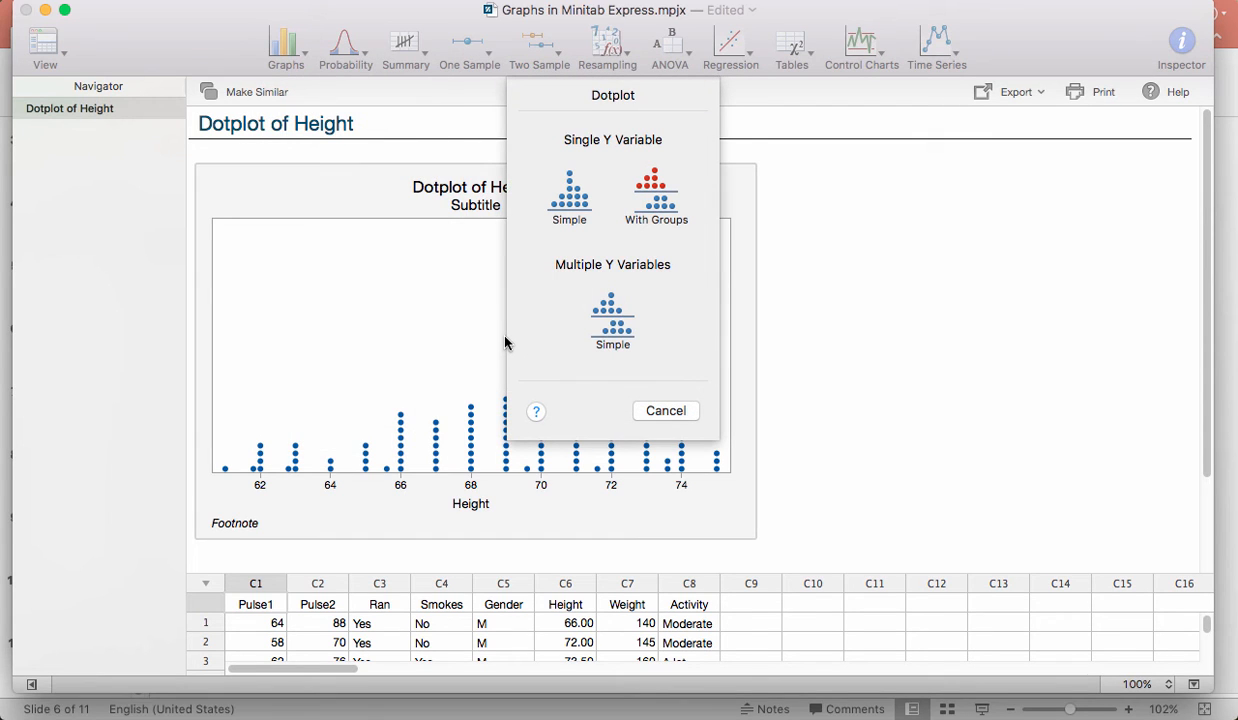
click(645, 200)
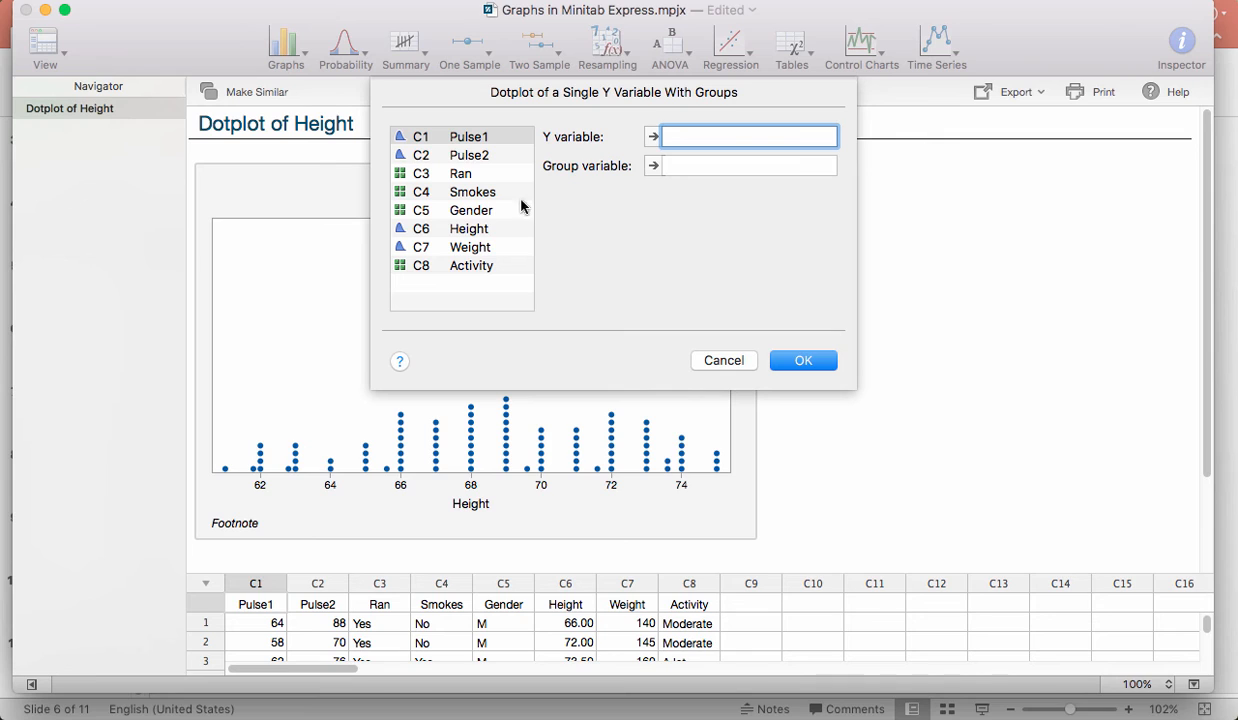
click(465, 230)
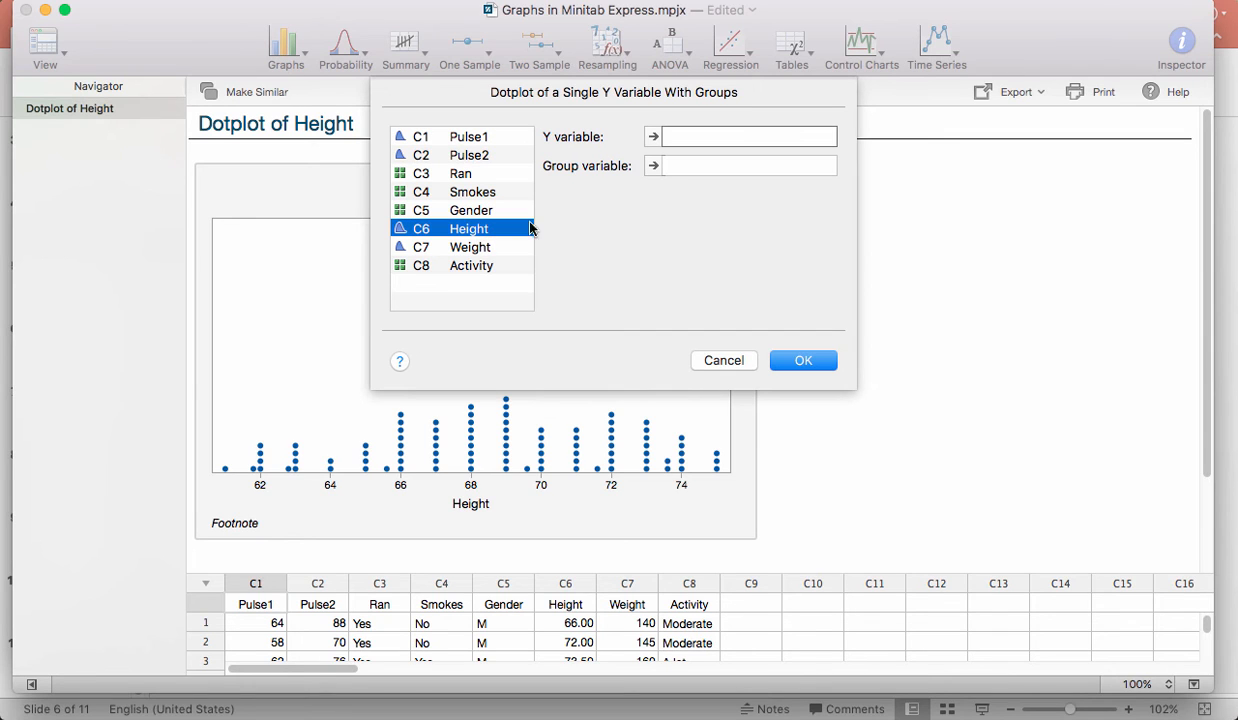
double_click(514, 231)
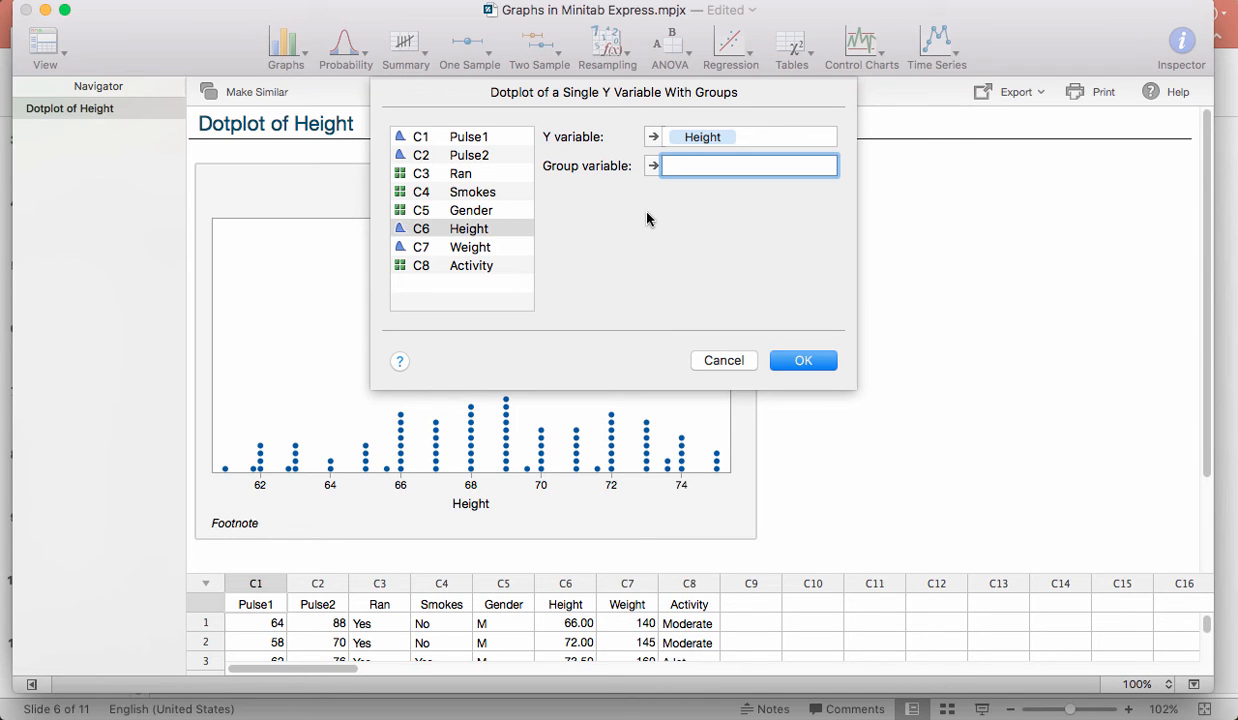
click(483, 210)
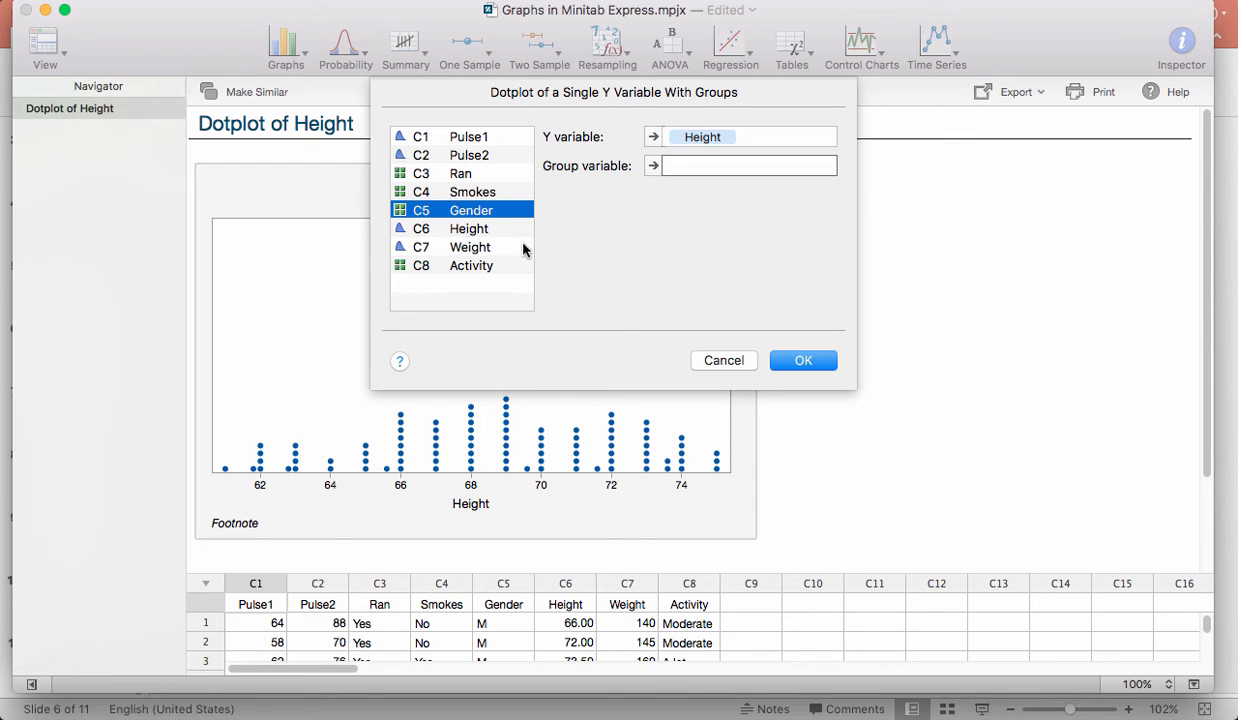
double_click(472, 212)
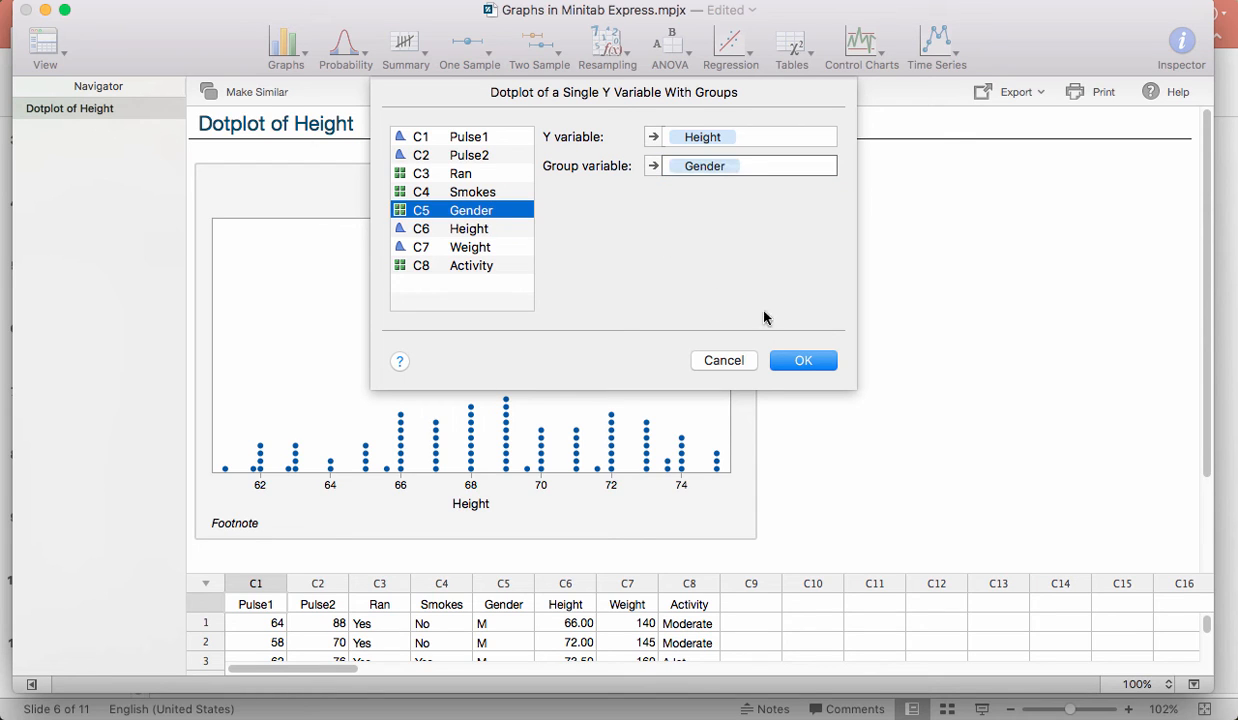
click(800, 361)
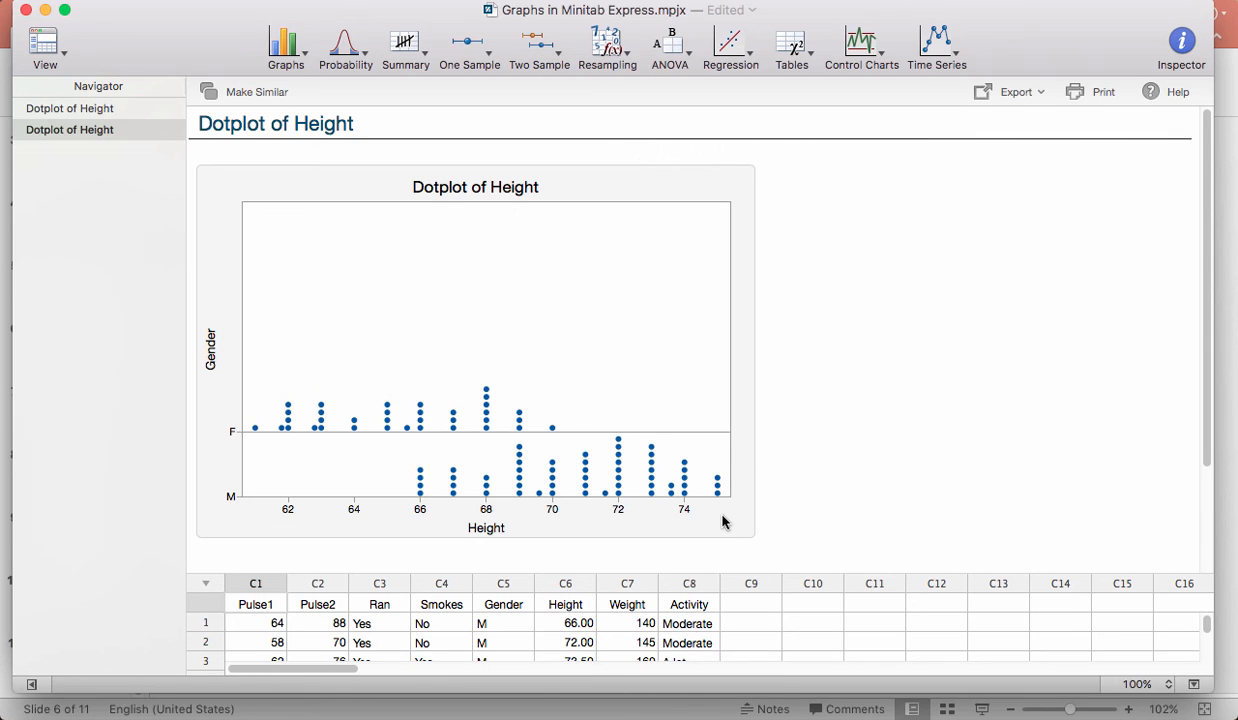
Examine which graph elements can be shown or hidden on the grouped Height dotplot.
click(719, 185)
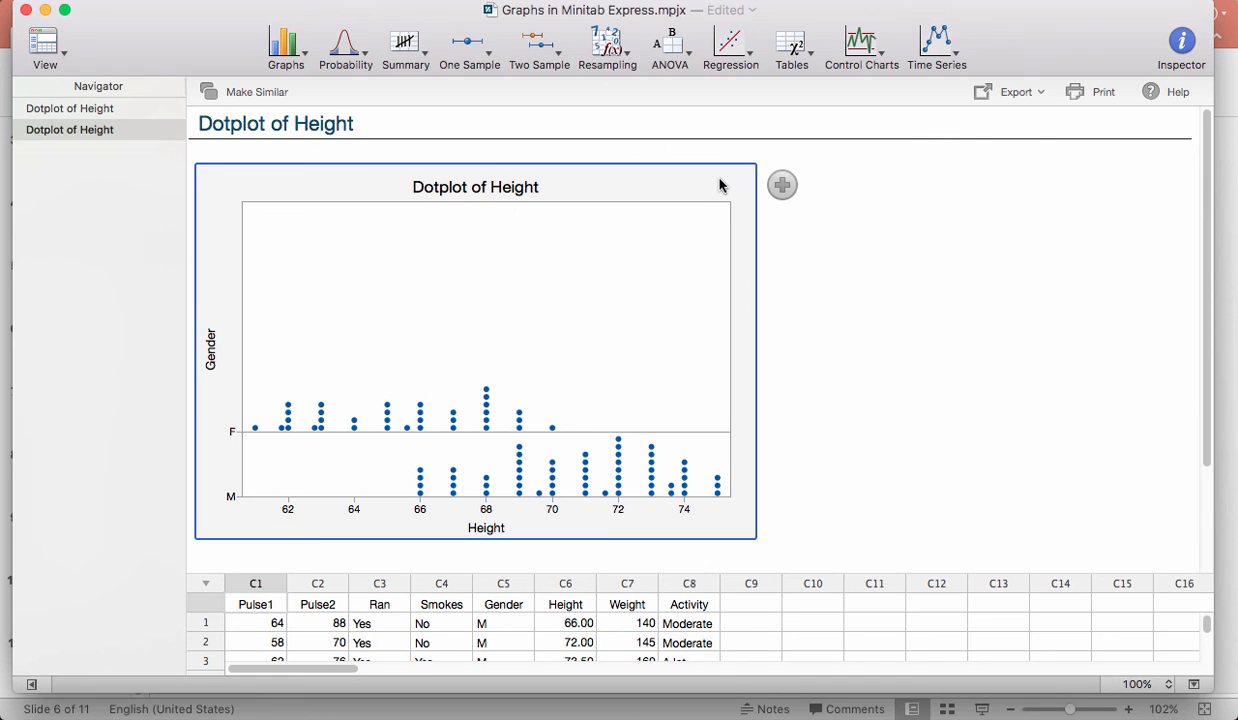
click(780, 188)
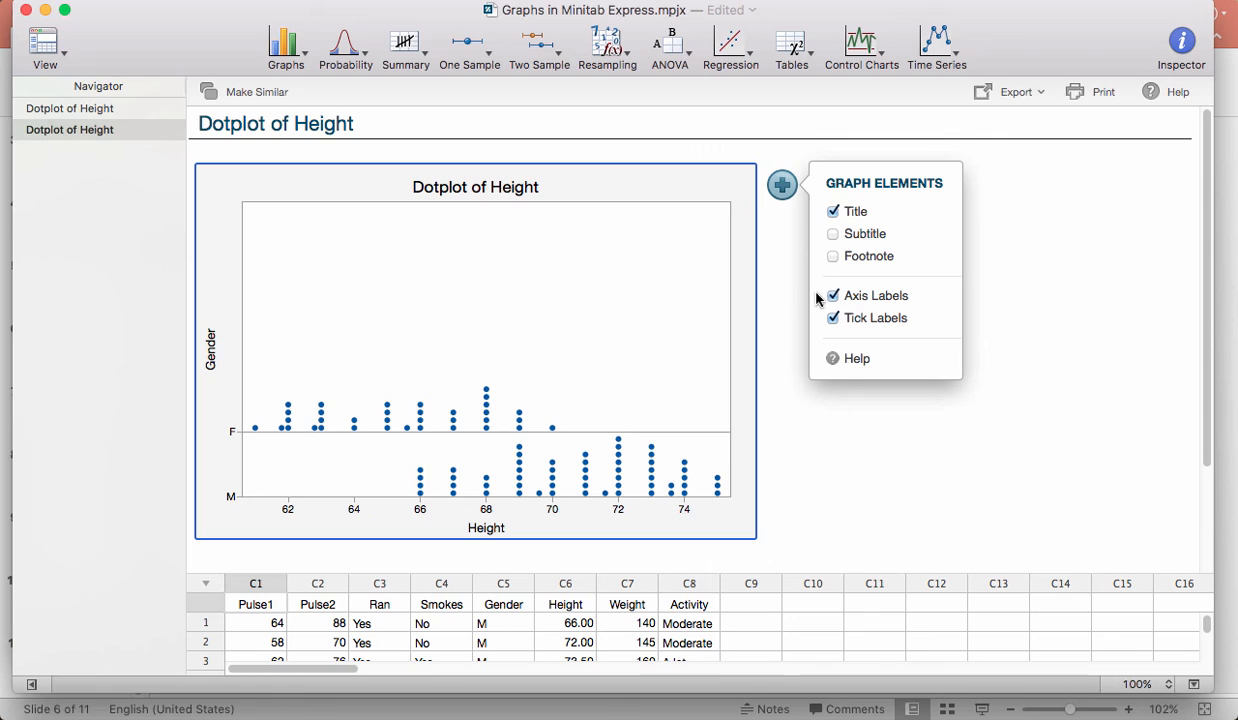
click(786, 352)
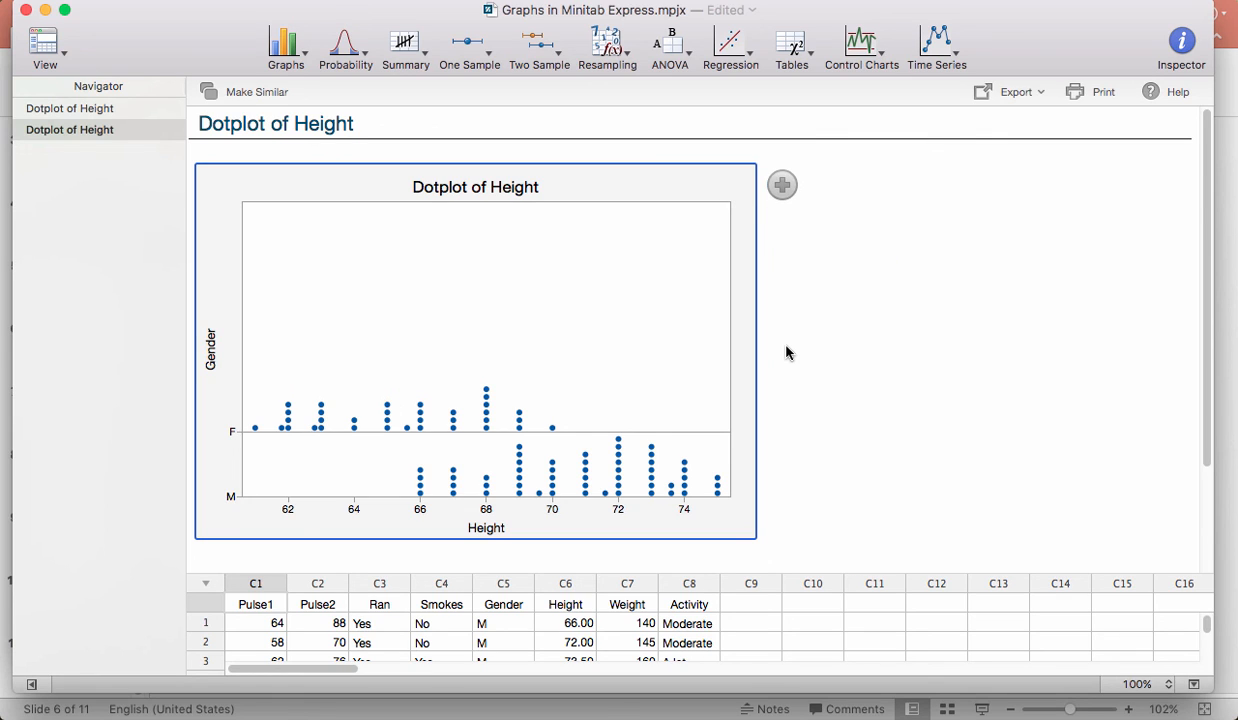